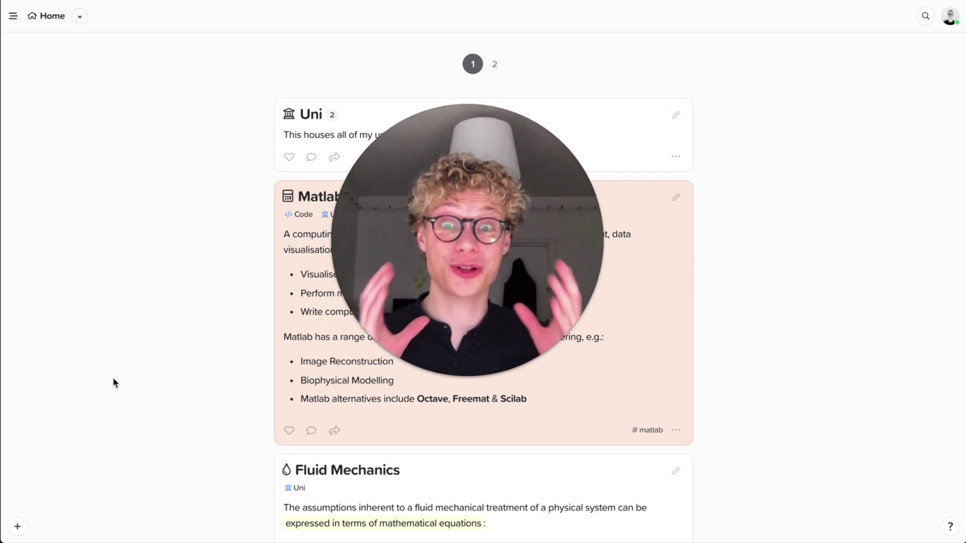
Like the Uni card and post the comment 'Hello!' on it
click(445, 371)
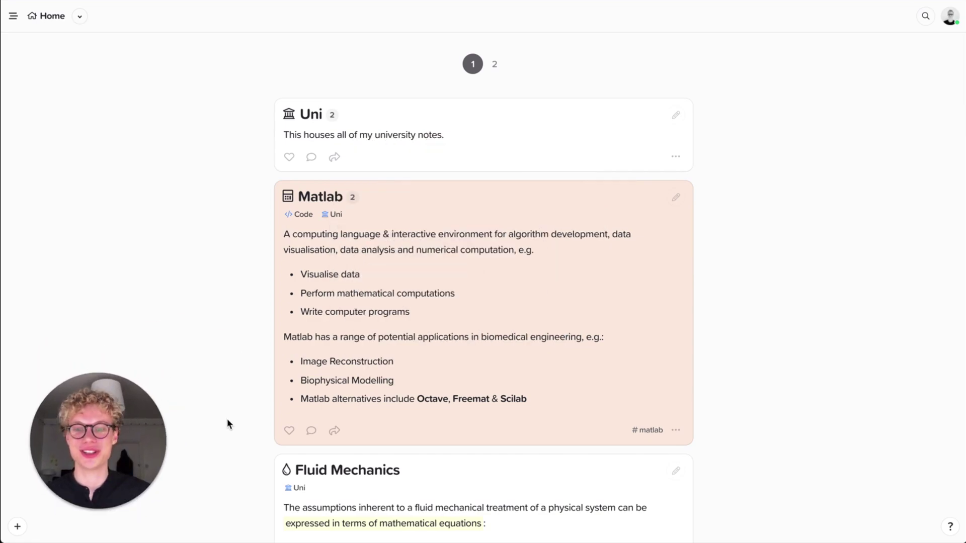
click(288, 158)
click(314, 160)
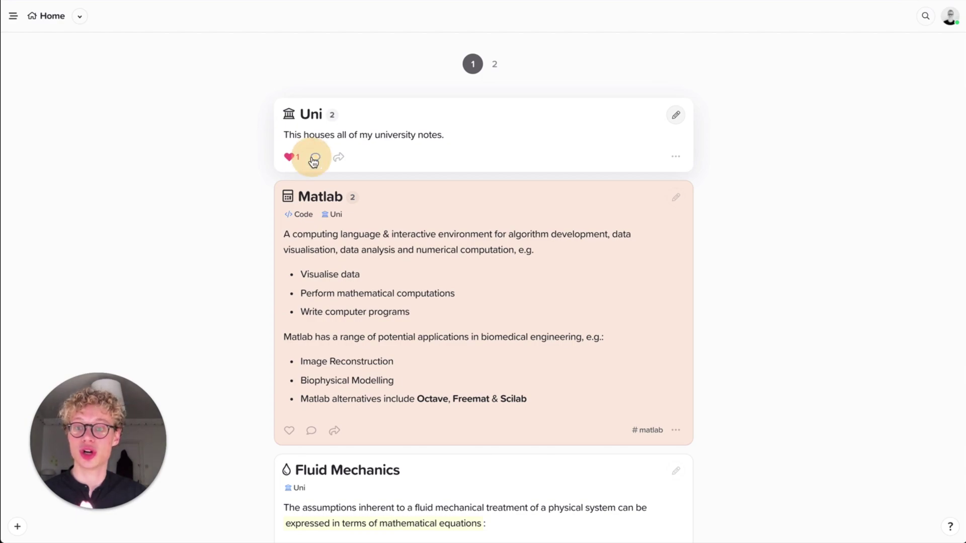
click(338, 158)
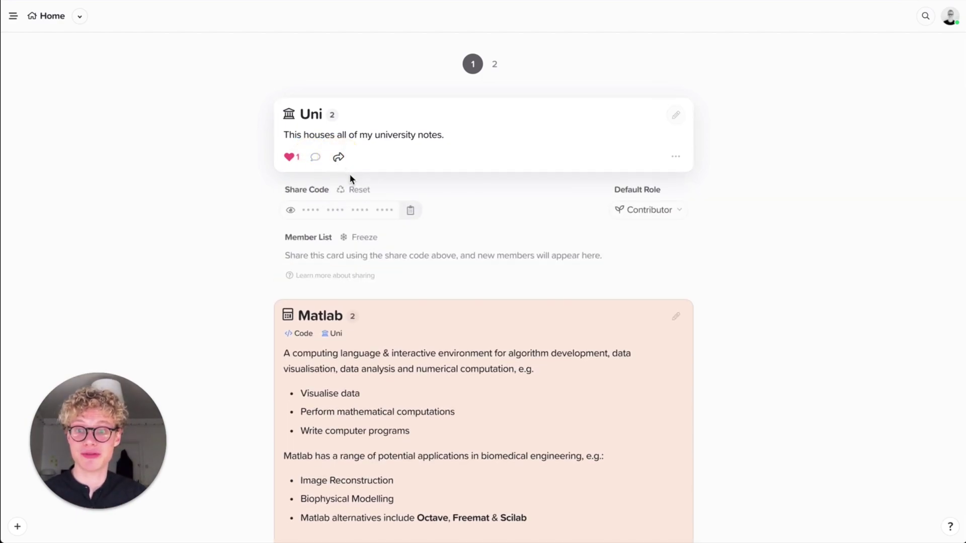
click(315, 157)
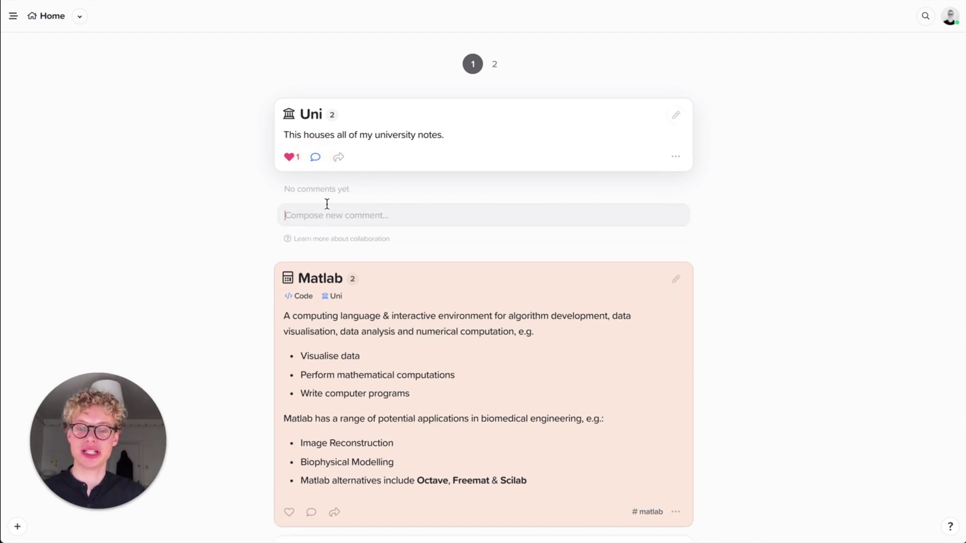
text(Hello!)
key(Return)
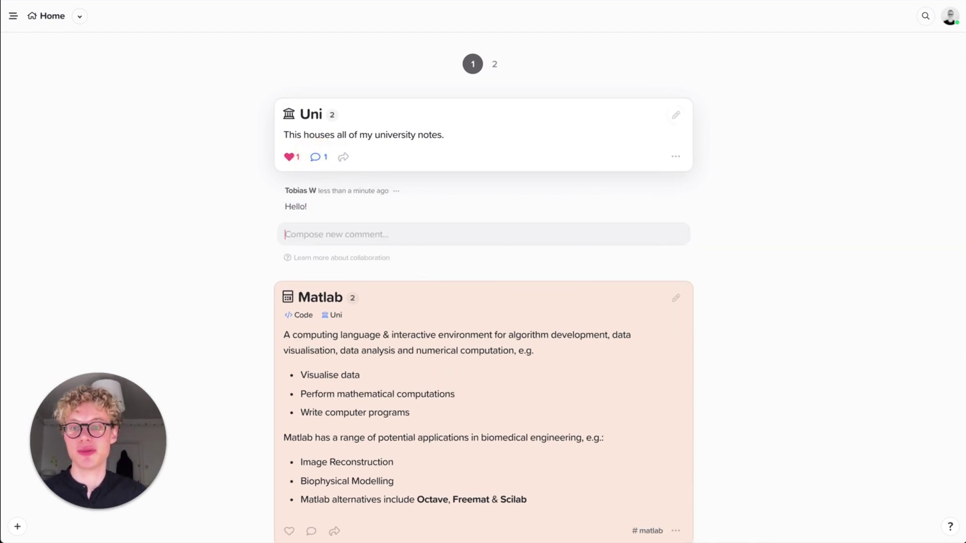
Reveal the Uni card's hidden share code and list the default member roles
click(344, 158)
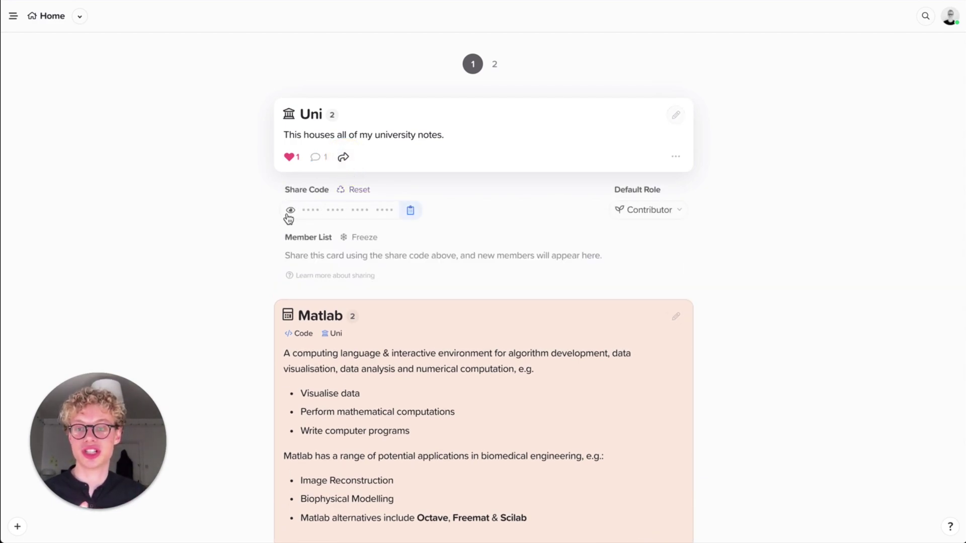
click(288, 215)
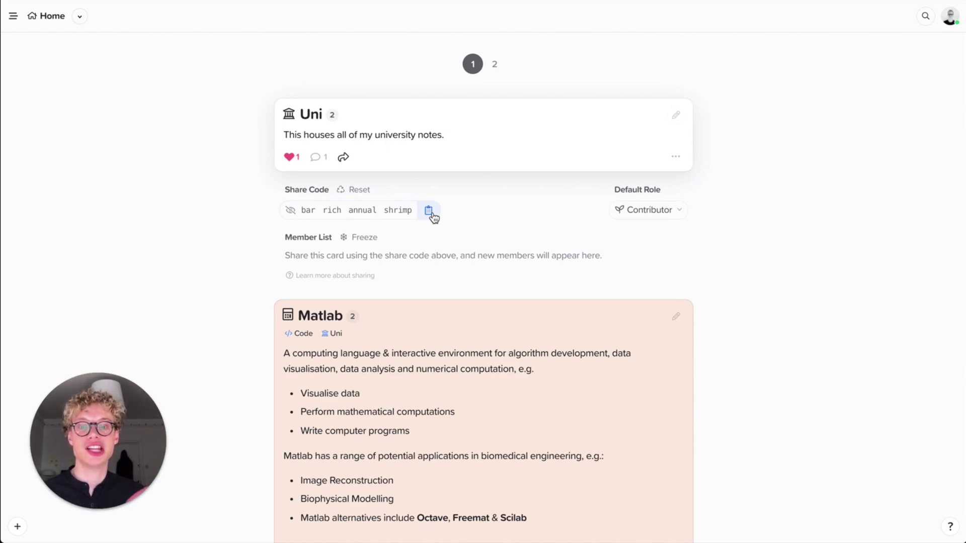
click(625, 211)
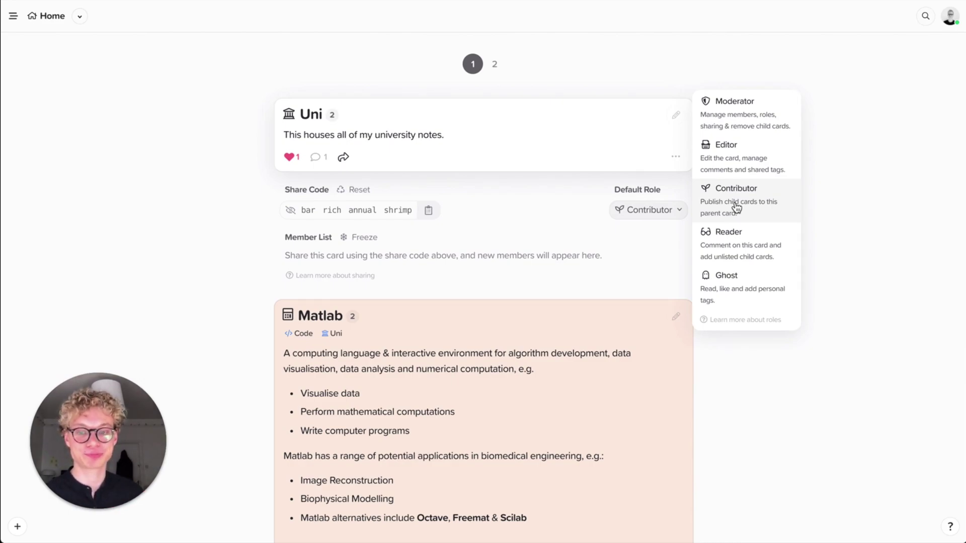
Keep Contributor as the Uni card's default member role
click(575, 222)
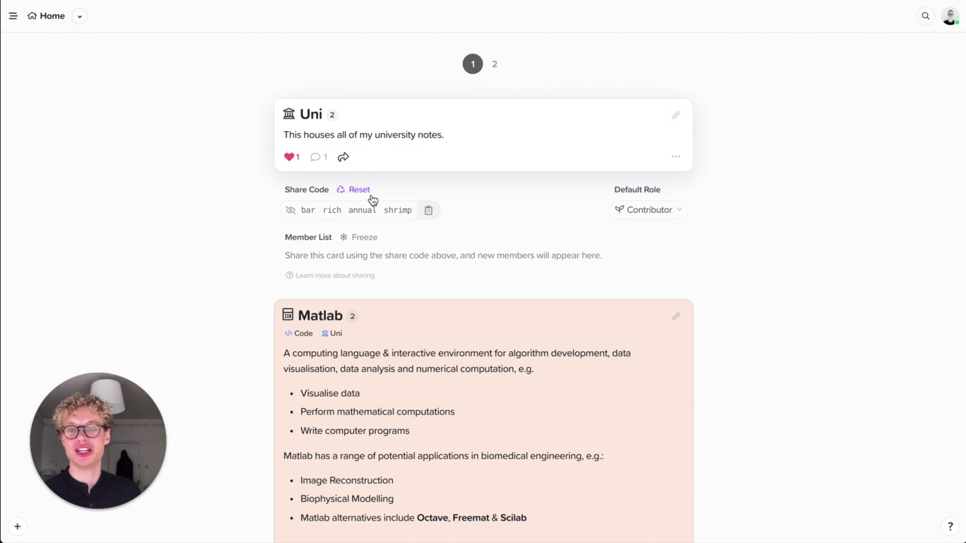
Reset the Uni card's share code, copy the new code, and open a second window alongside
click(372, 199)
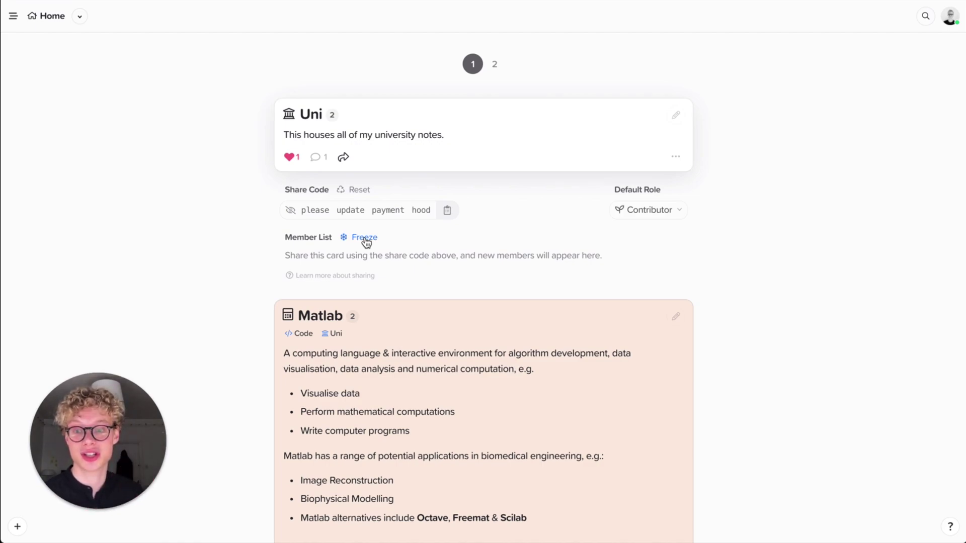
double_click(352, 211)
drag(303, 213, 429, 212)
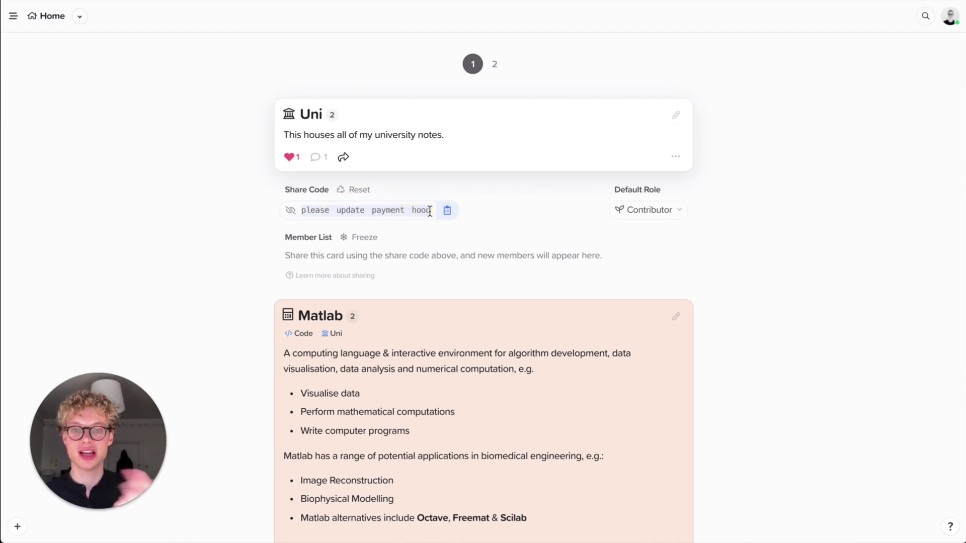
click(429, 211)
drag(962, 50, 492, 107)
In the second account's window, join the Uni card with the pasted share code as Contributor
click(534, 203)
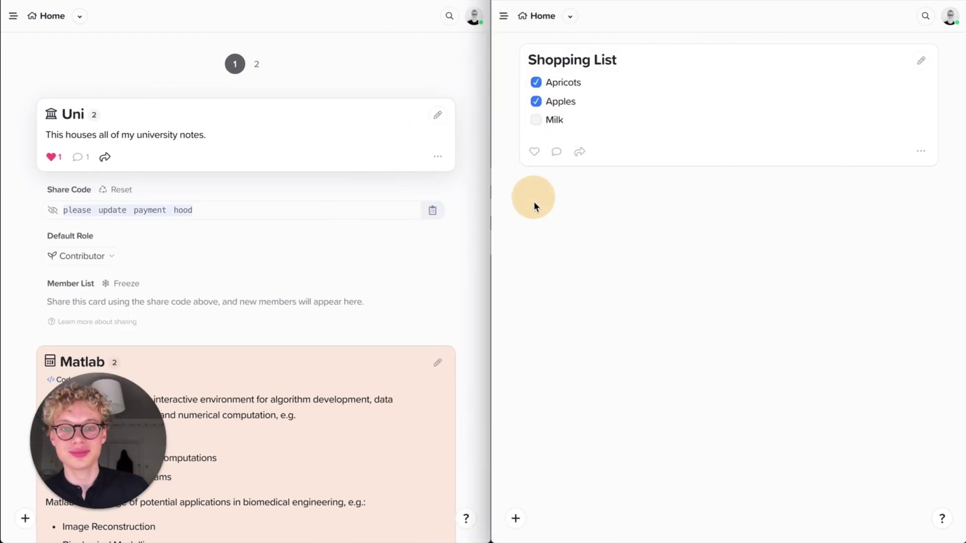
click(517, 520)
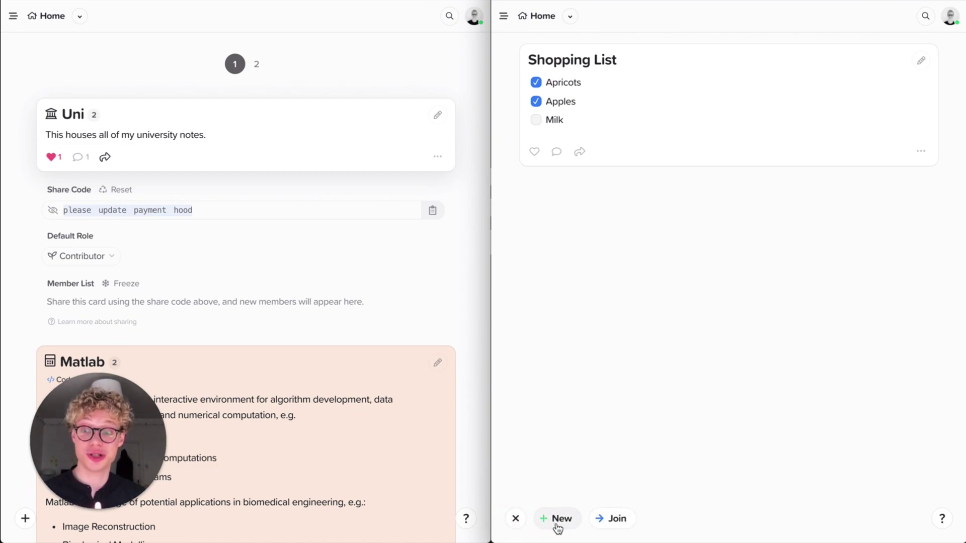
click(602, 523)
key(ctrl+v)
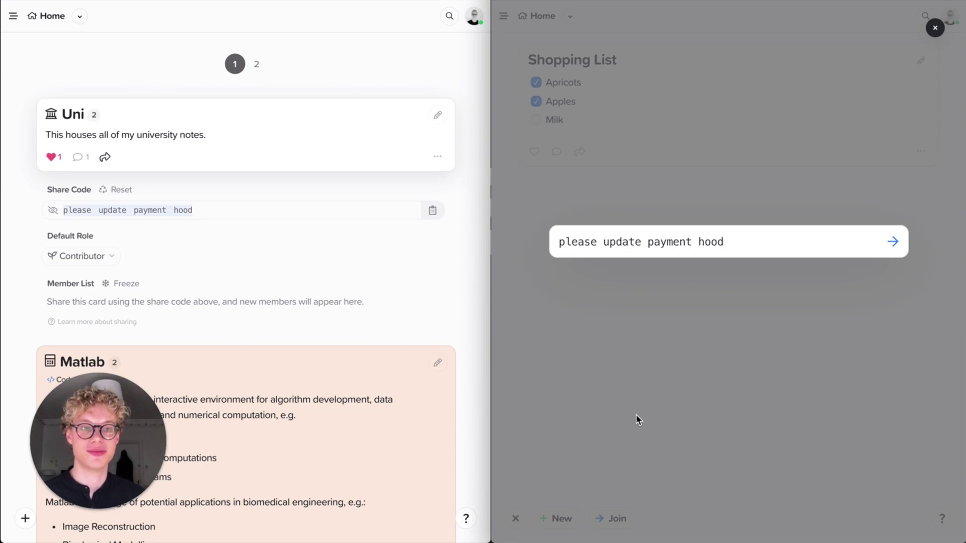
click(894, 242)
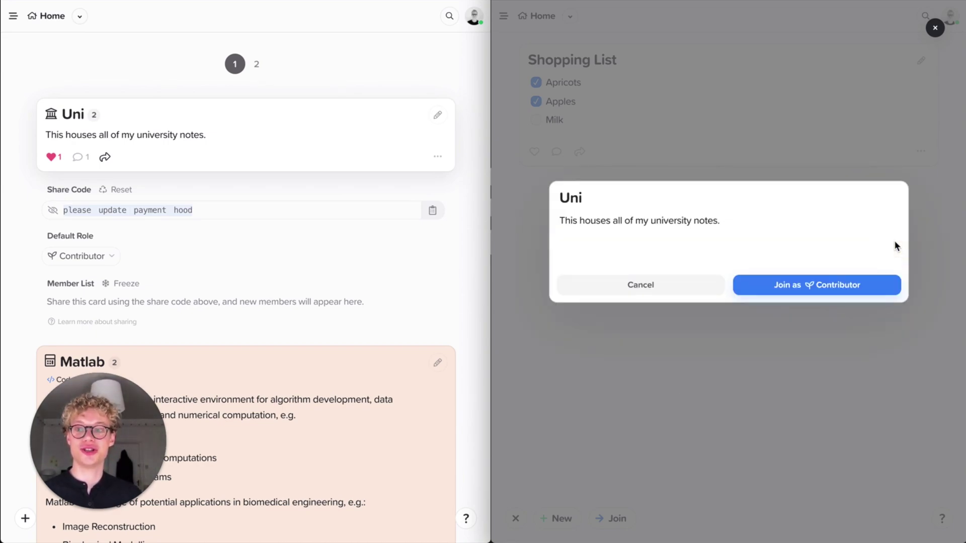
click(820, 285)
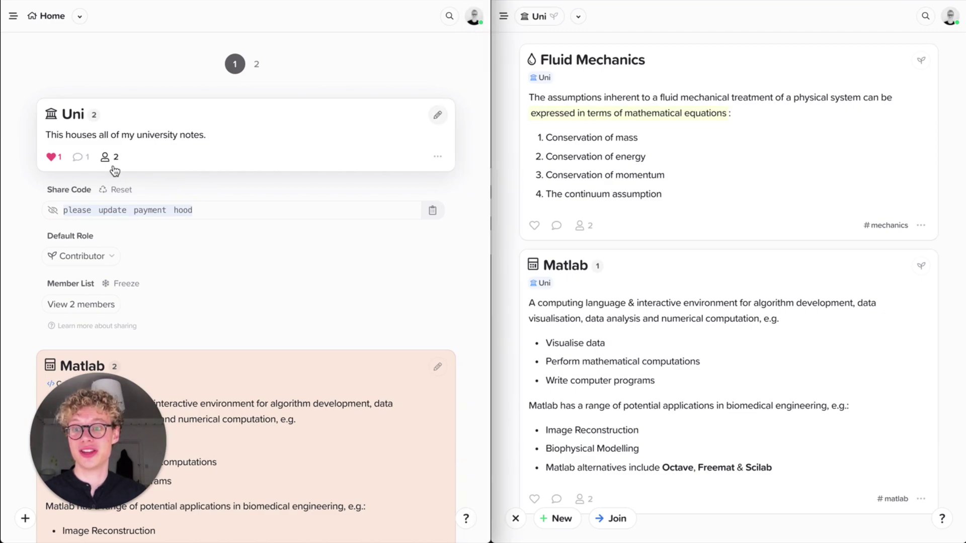
Review the Uni card's 2 members, filtering by authors, contributors and all
click(68, 307)
scroll(71, 302, down, 3)
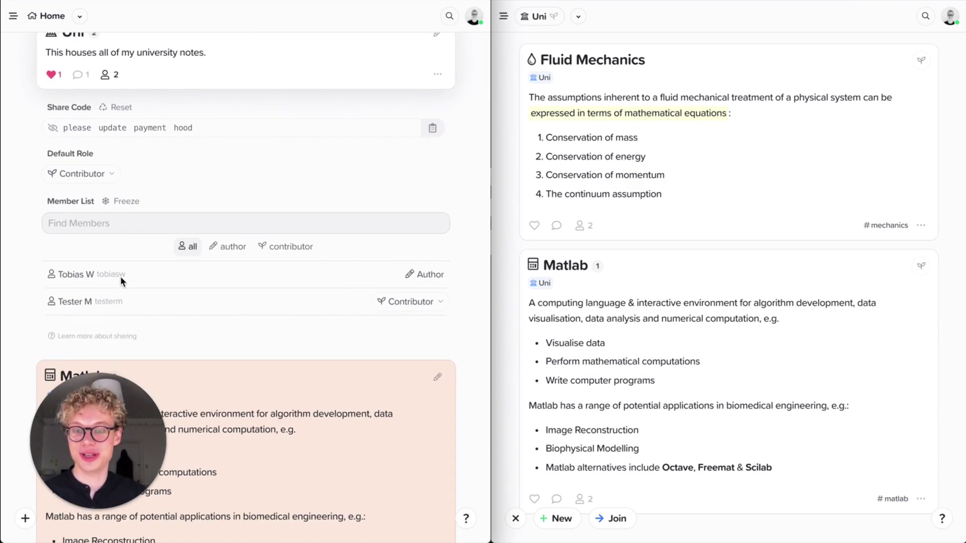
click(227, 247)
click(187, 246)
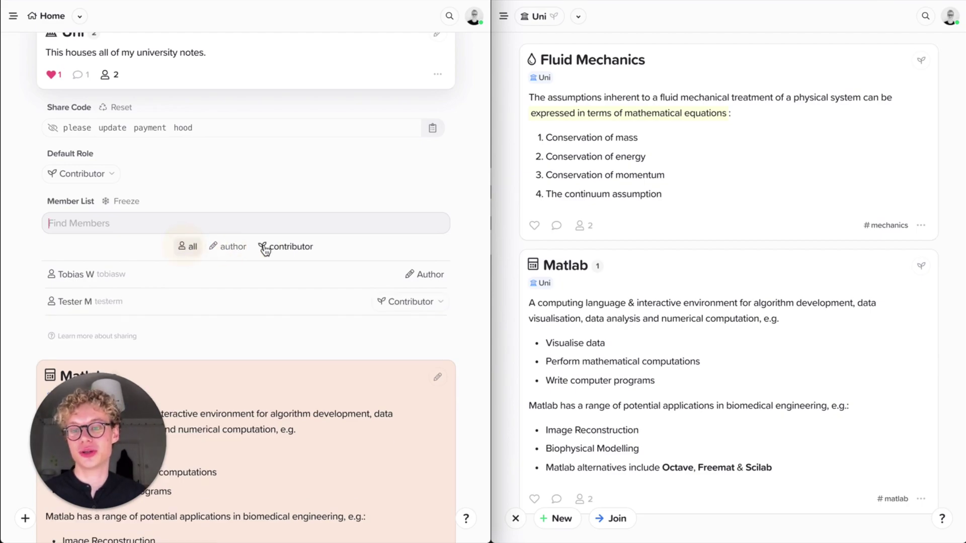
click(265, 247)
click(226, 246)
click(189, 246)
scroll(198, 254, up, 2)
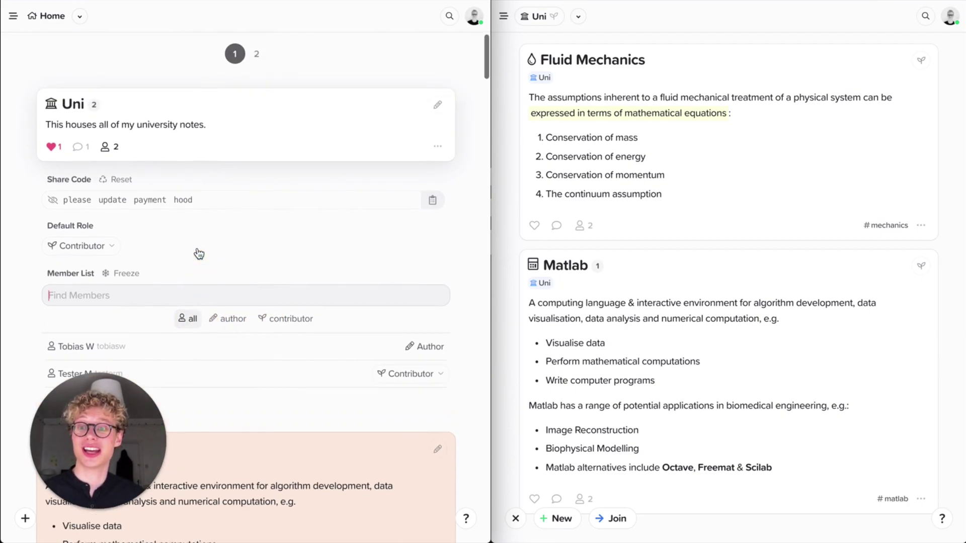
Open Uni as a noteboard showing its Fluid Mechanics and Matlab cards
click(437, 149)
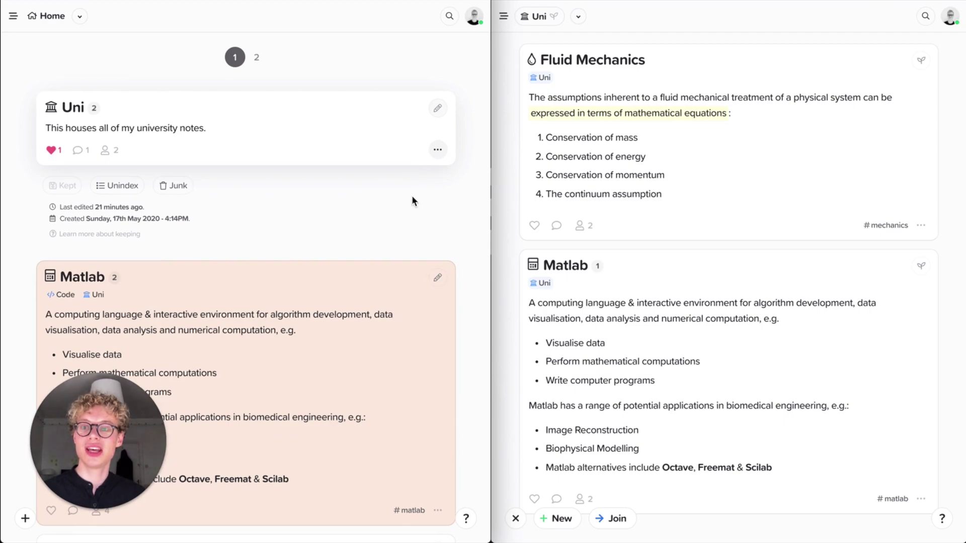
click(436, 151)
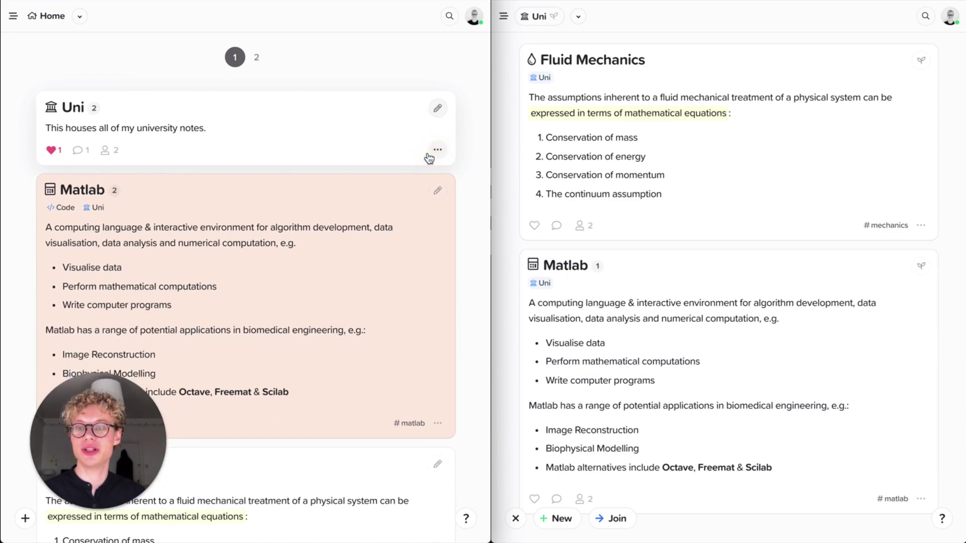
click(71, 108)
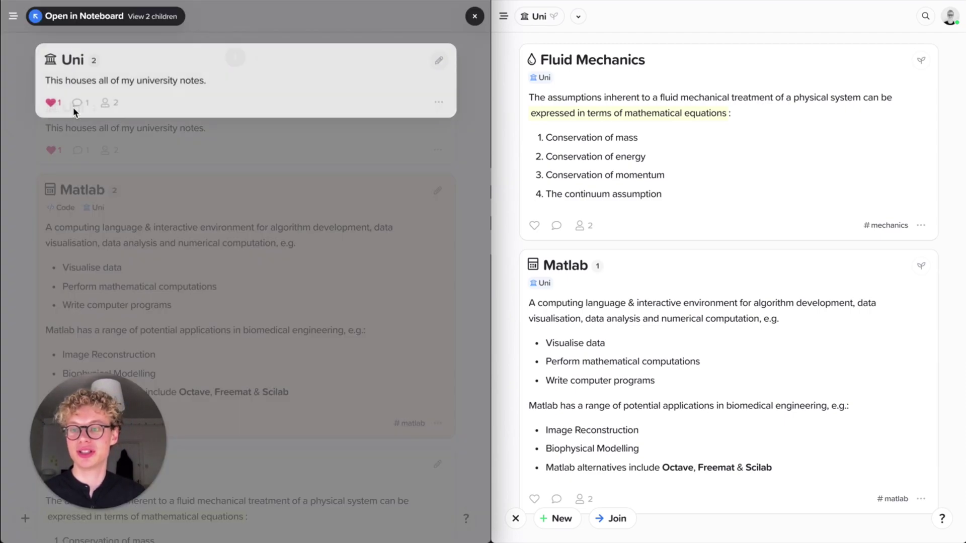
click(74, 20)
Start a 'New topic' card with the checklist item 'Hand coursework on Monday!'
scroll(106, 157, up, 2)
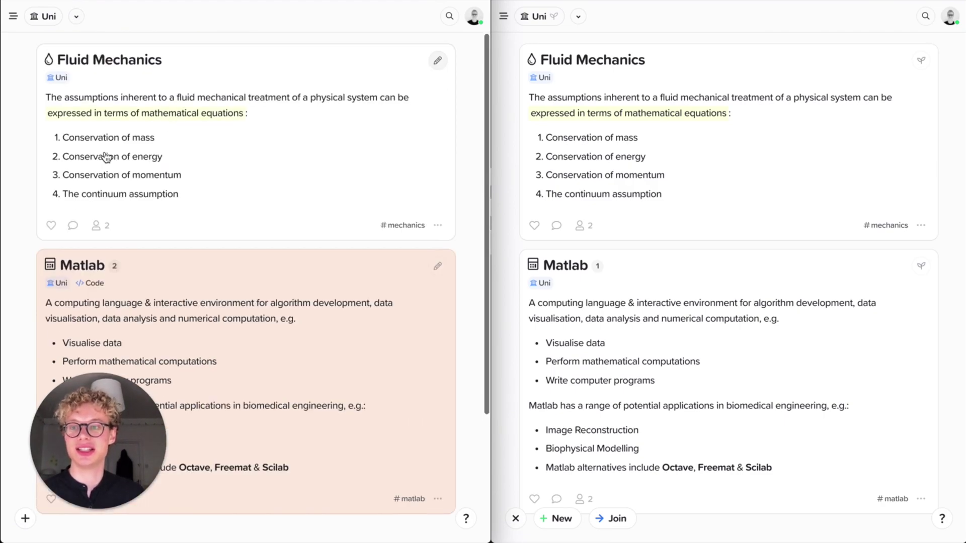
click(511, 129)
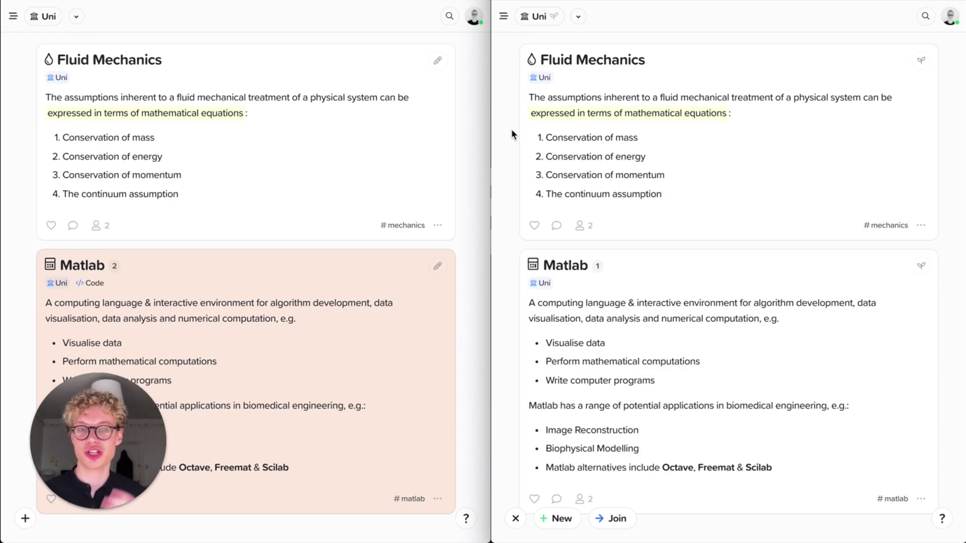
text(nNew y)
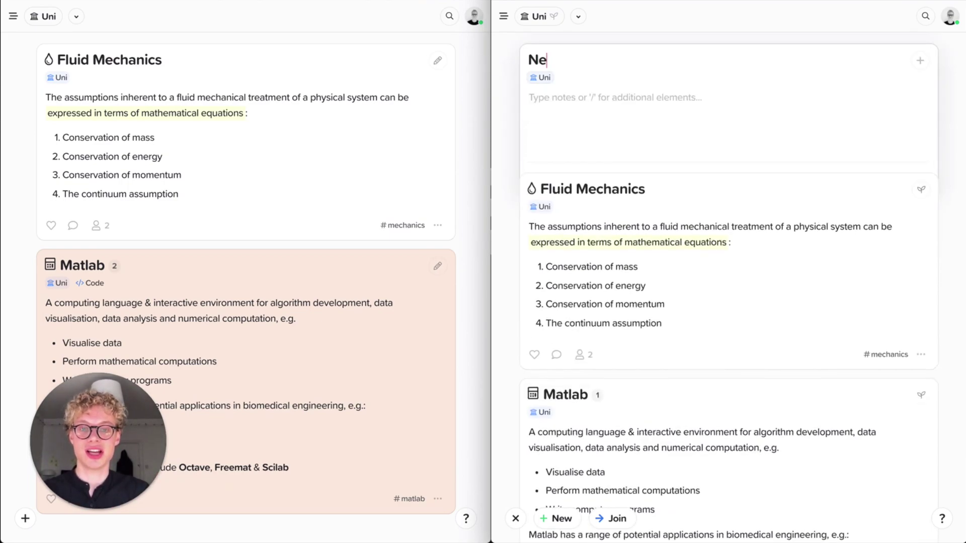
key(BackSpace)
text(topic)
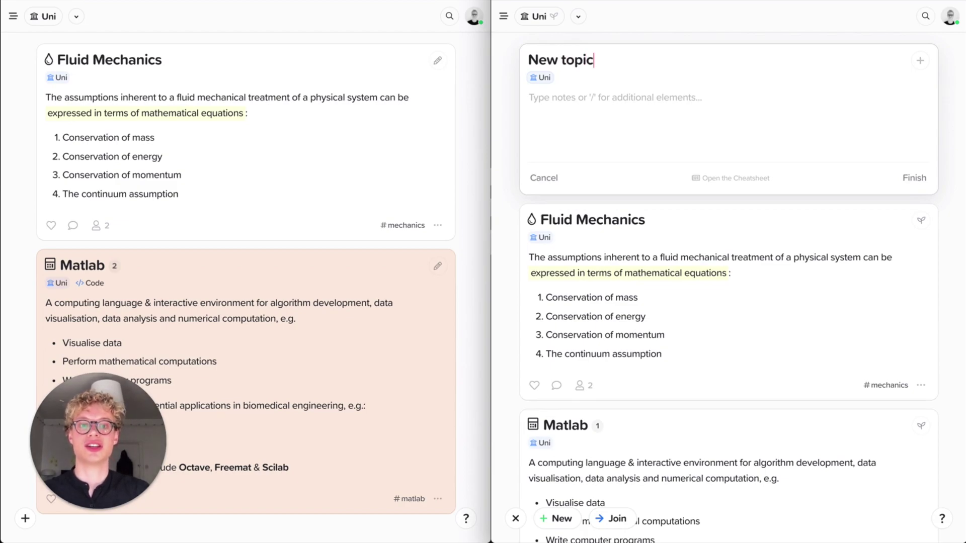
text(-)
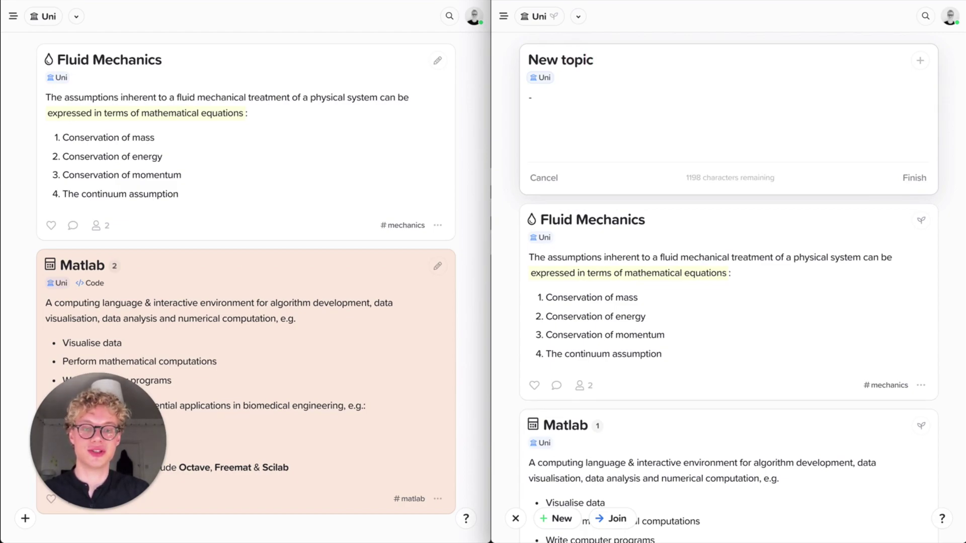
text( [ ] Hand cou)
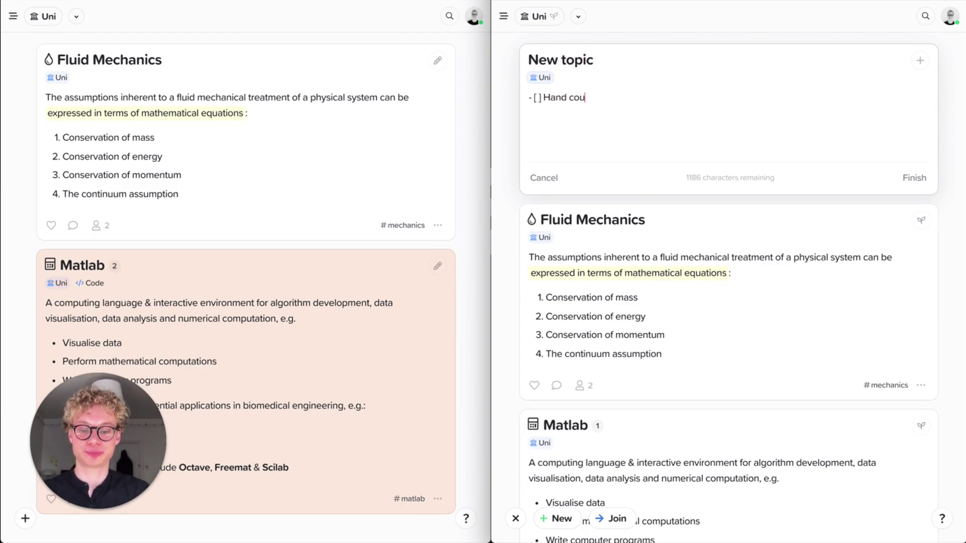
text(rsework on Monday!)
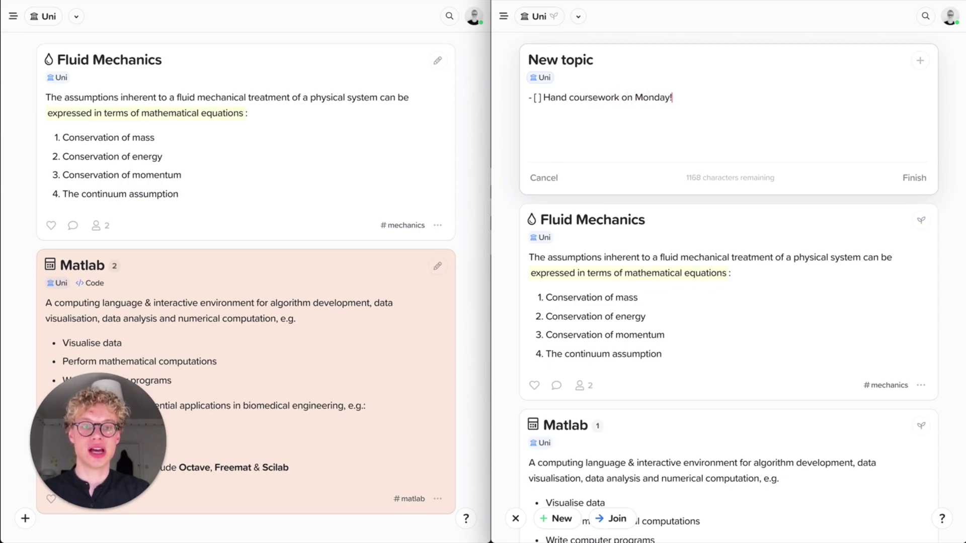
key(Return)
Add a second checklist item inviting a classmate to join our group, and post the card
text(Ask )
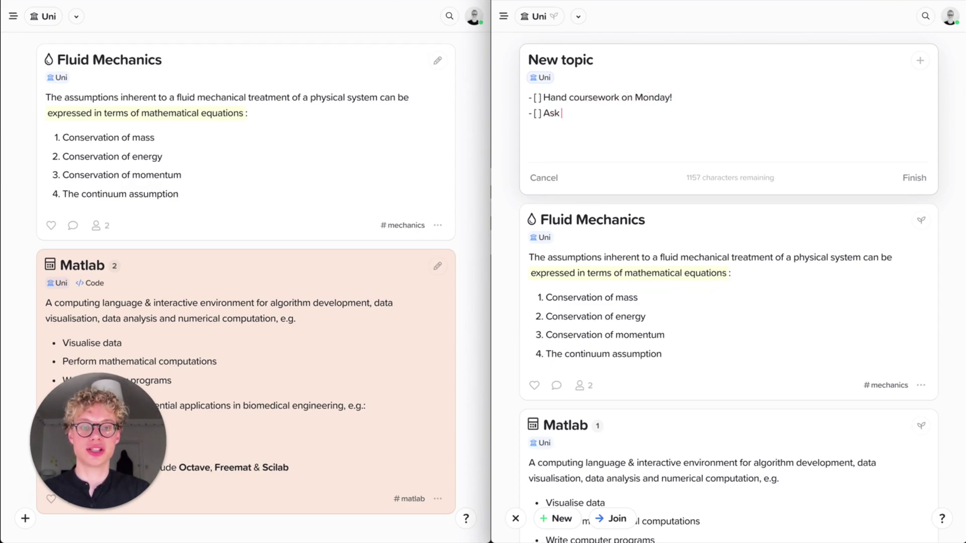
text(Toby )
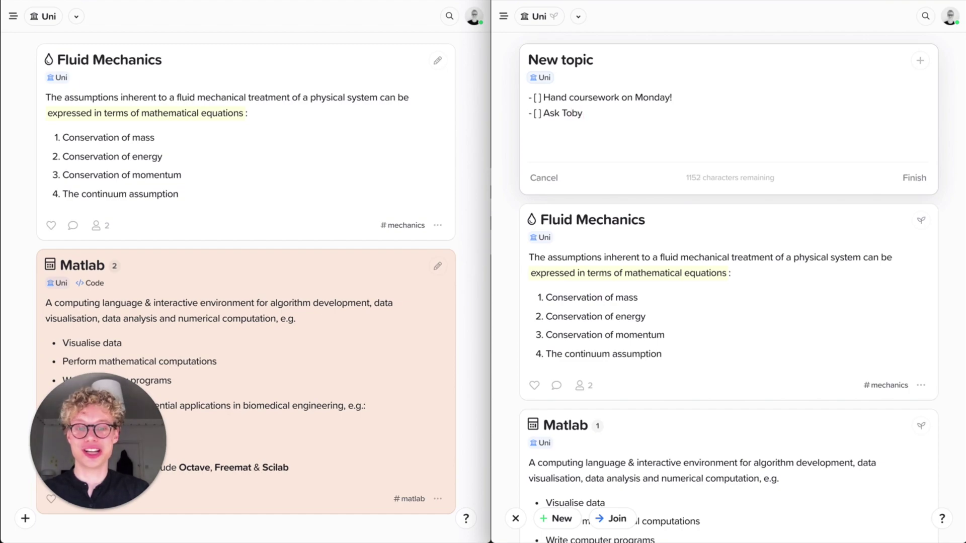
text(if he wants )
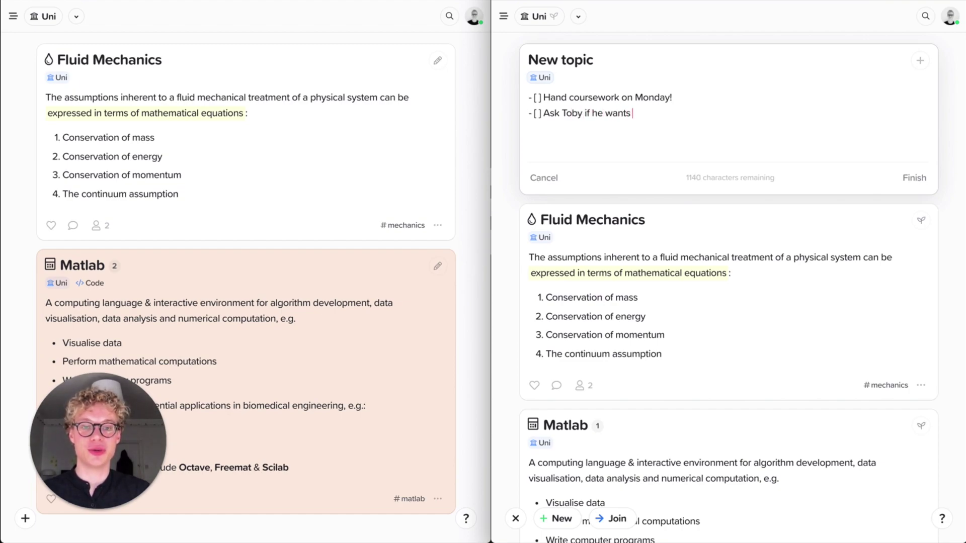
text(to join ou)
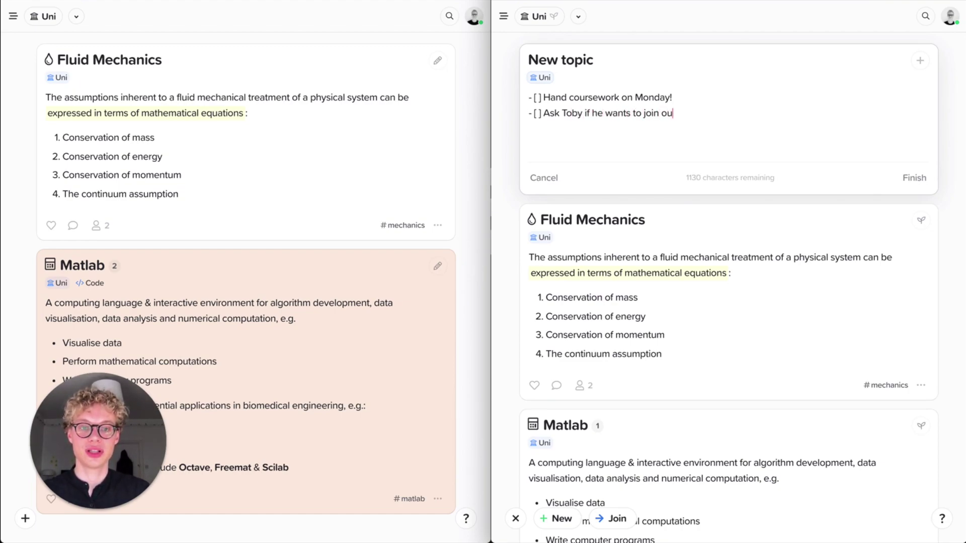
text(t)
key(BackSpace)
text(r group)
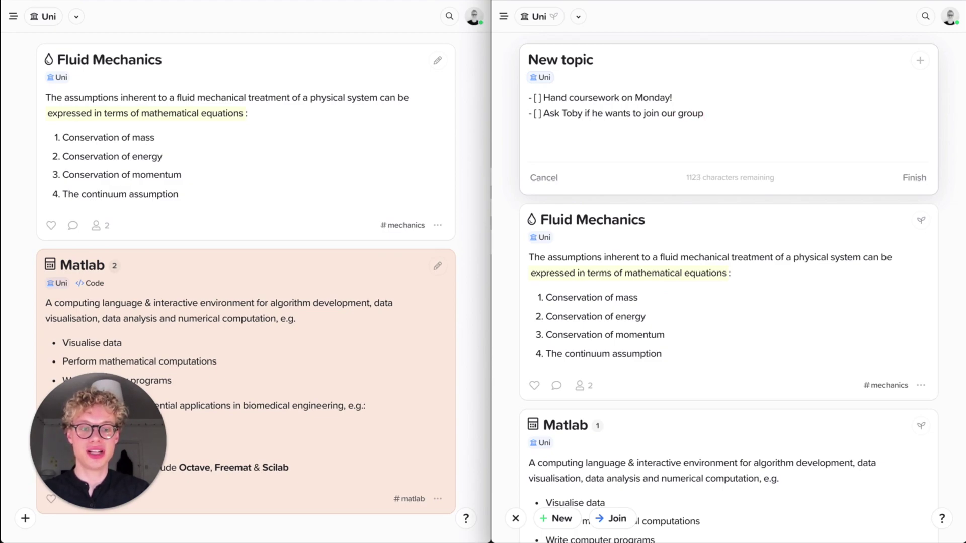
key(ctrl+Return)
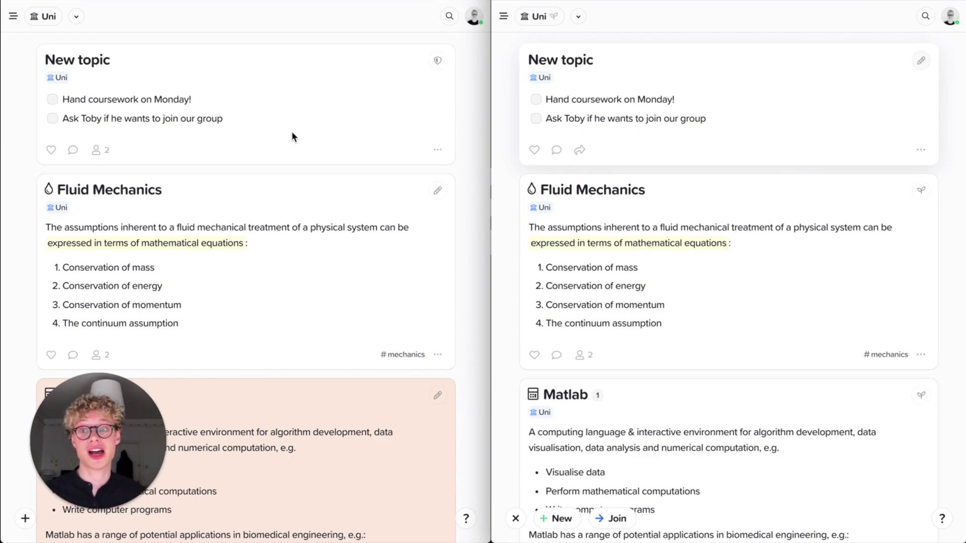
Comment 'This is a great idea!' on the New topic card
click(556, 150)
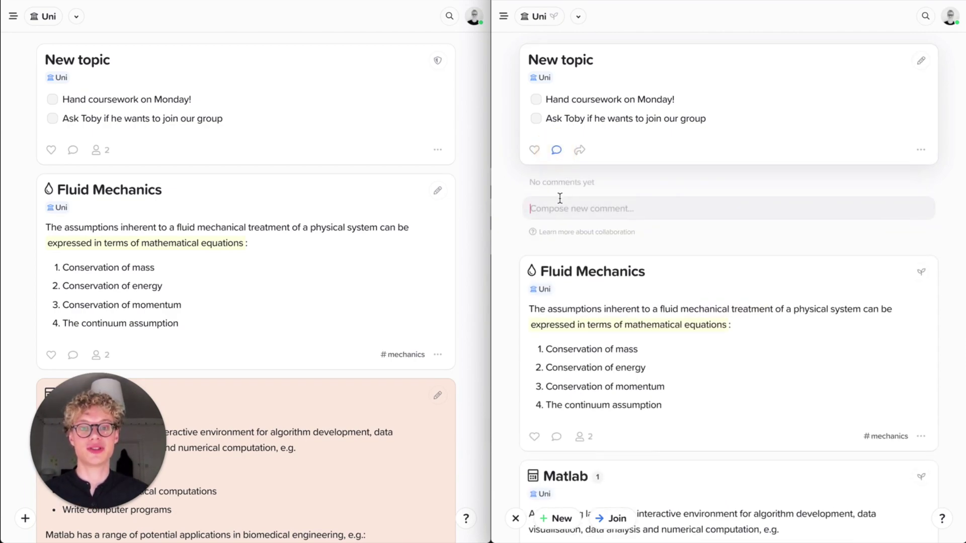
click(73, 150)
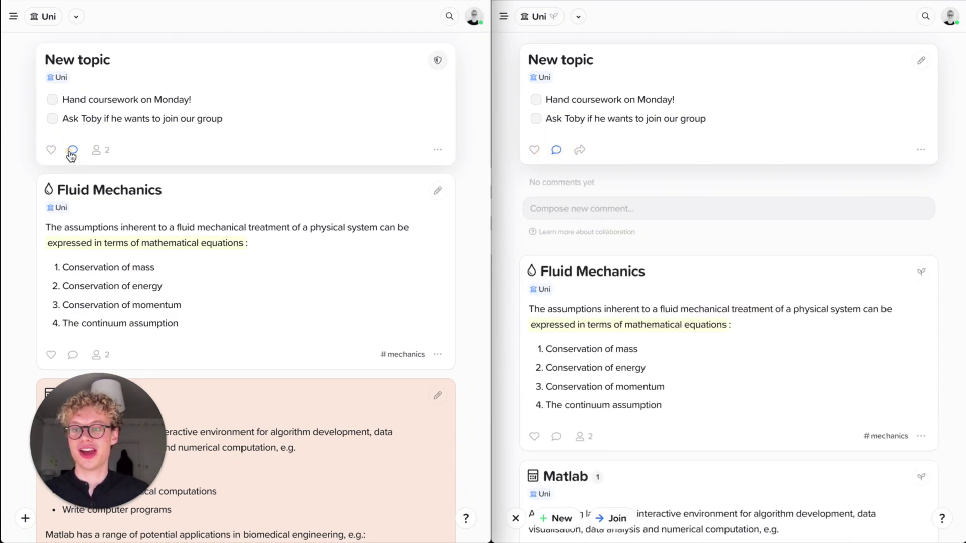
click(76, 201)
text(This )
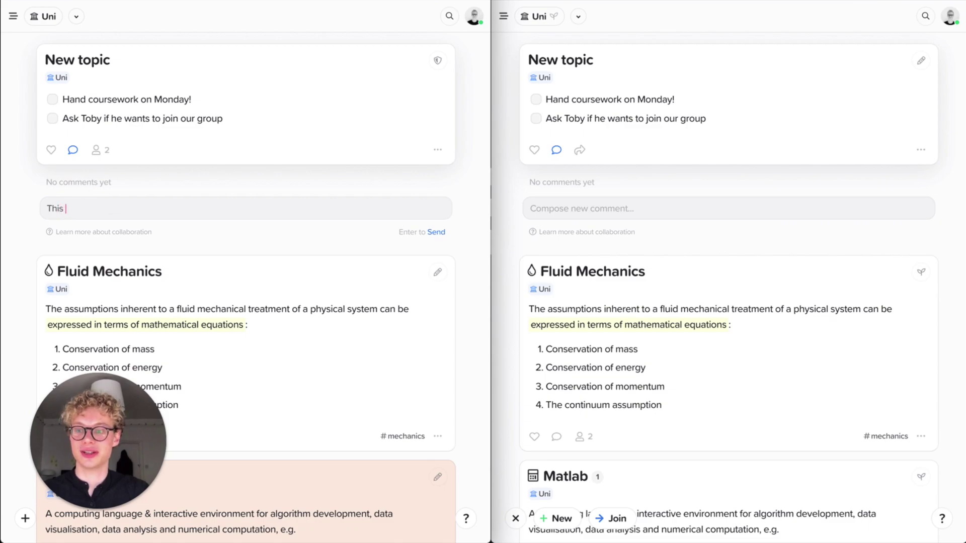
text(is a great idea)
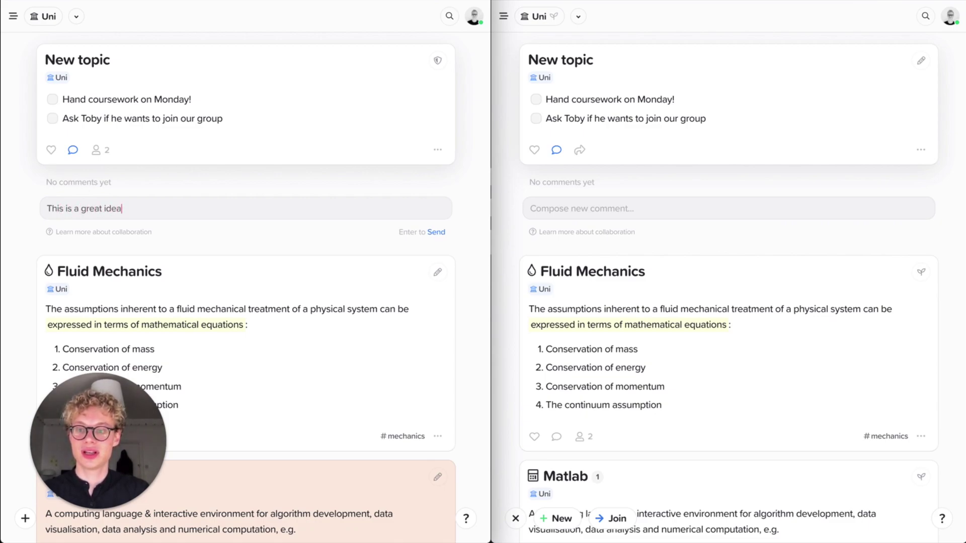
text(!)
key(Return)
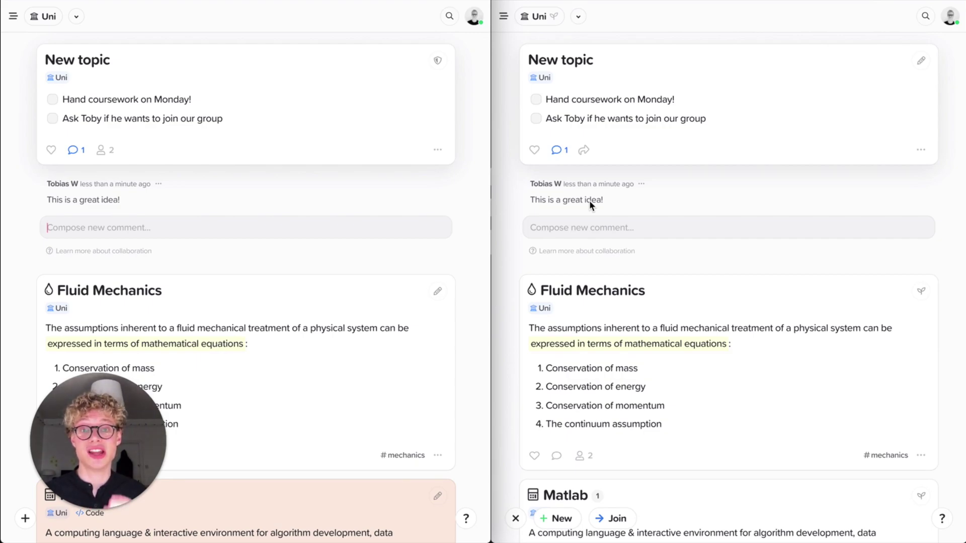
click(716, 386)
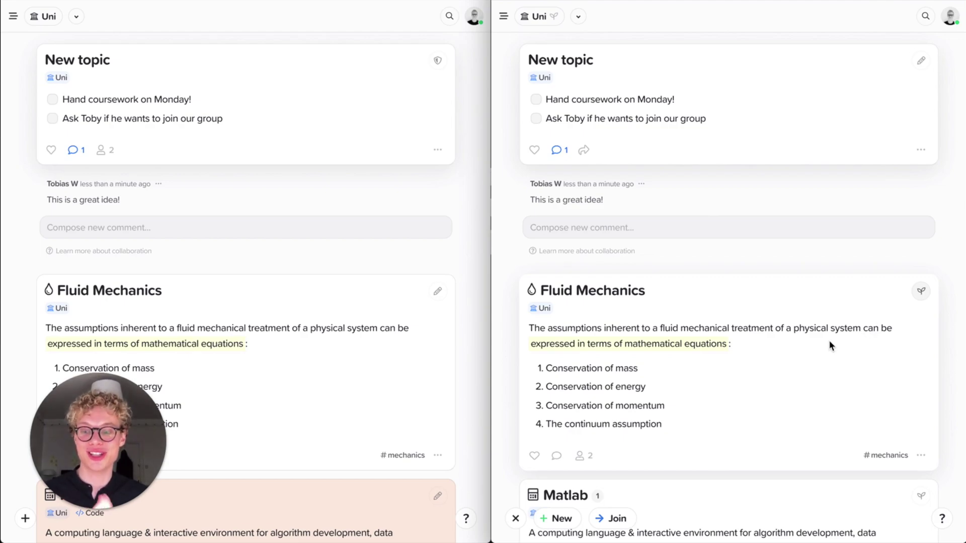
scroll(831, 345, down, 2)
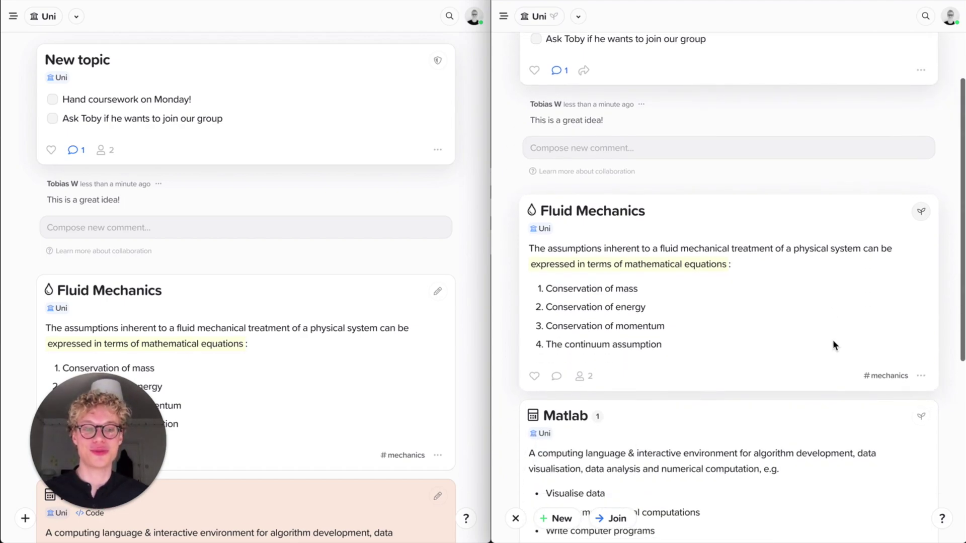
click(922, 216)
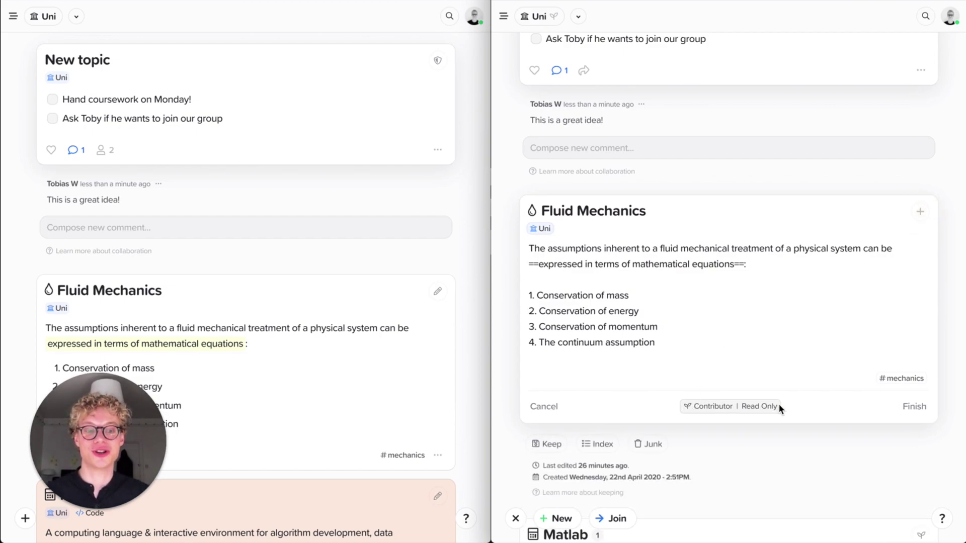
click(626, 327)
drag(737, 342, 604, 248)
click(609, 272)
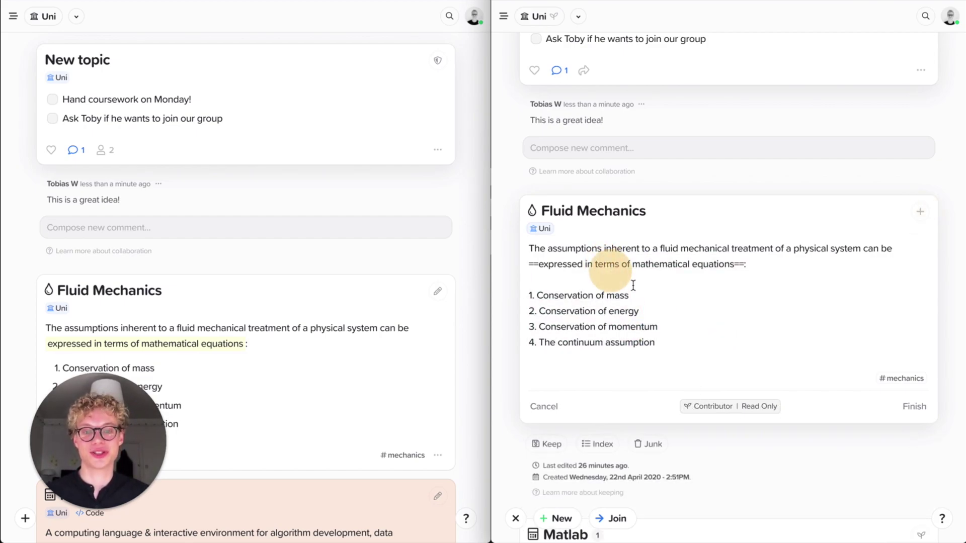
drag(534, 265, 583, 321)
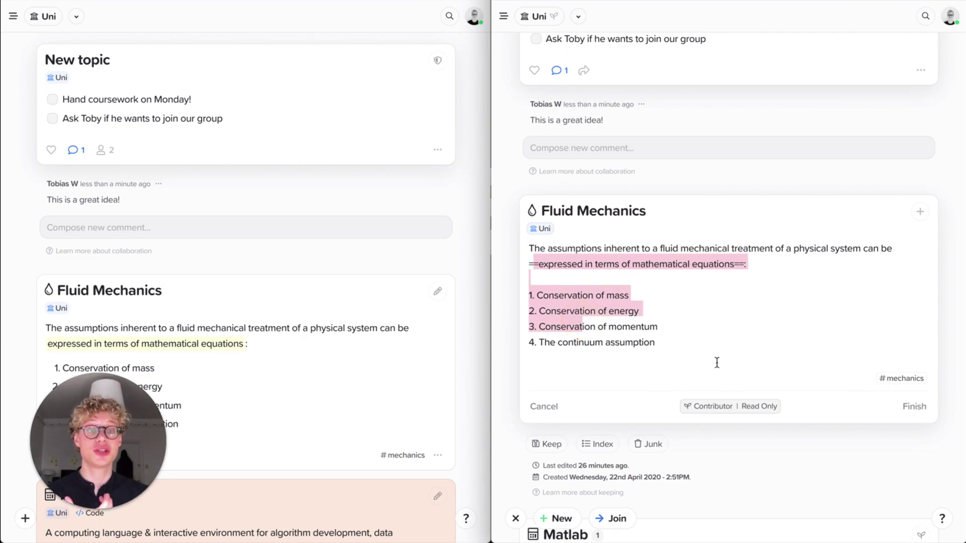
click(895, 398)
scroll(816, 325, up, 2)
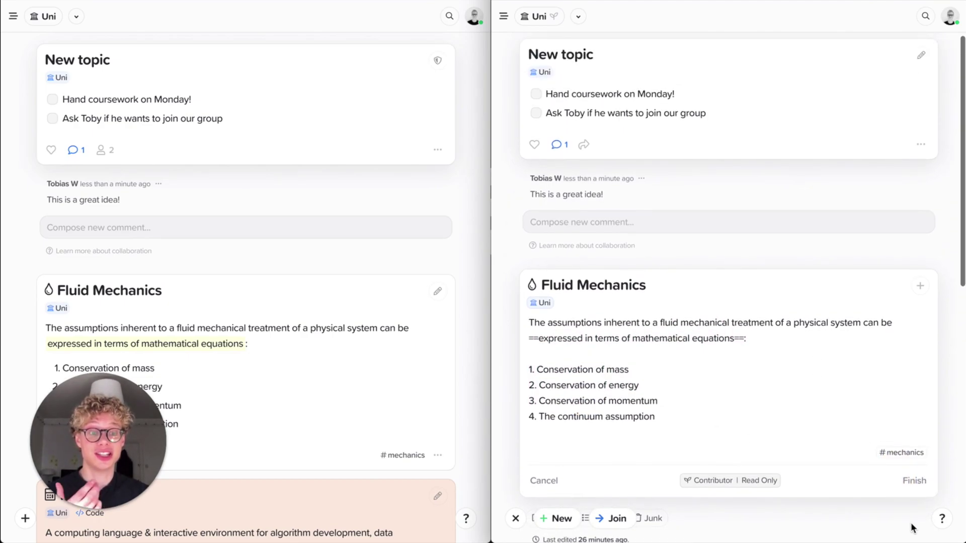
click(915, 477)
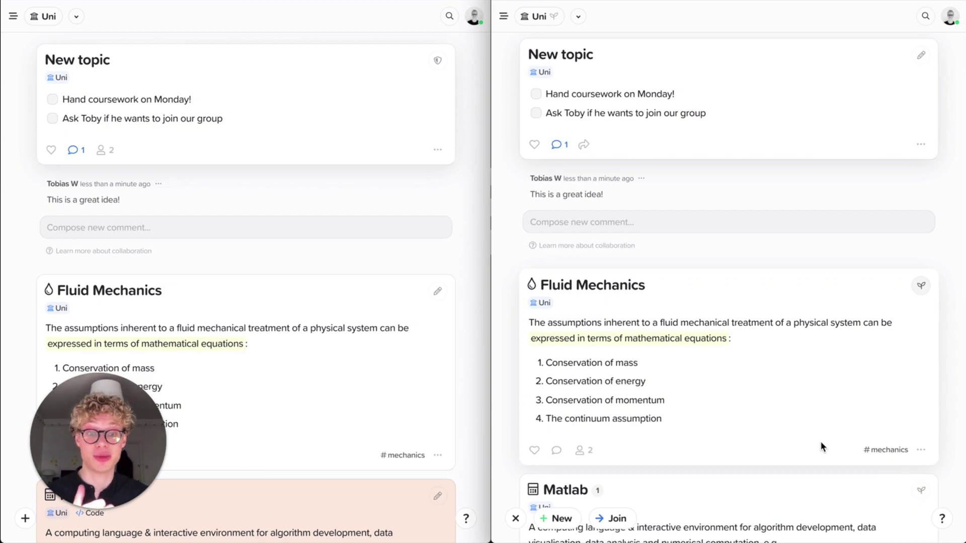